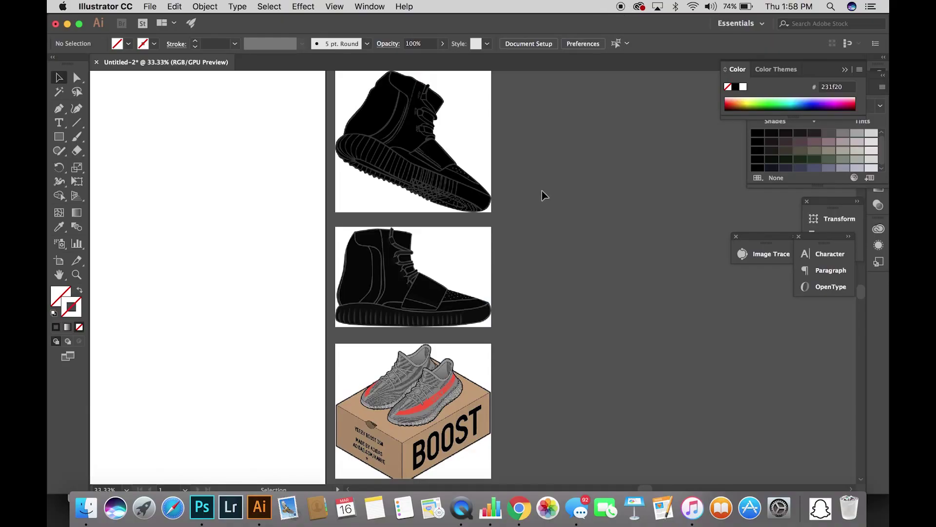
Spread the three sneaker images apart beside the artboard, moving the side-view shoe to the right of the other two.
{"action": "left_click_drag", "start_coordinate": [472, 299], "coordinate": [692, 305]}
{"action": "left_click", "coordinate": [486, 141]}
{"action": "left_click_drag", "start_coordinate": [483, 98], "coordinate": [492, 149]}
{"action": "left_click_drag", "start_coordinate": [595, 262], "coordinate": [571, 201]}
{"action": "left_click_drag", "start_coordinate": [456, 374], "coordinate": [479, 332]}
{"action": "left_click", "coordinate": [618, 382]}
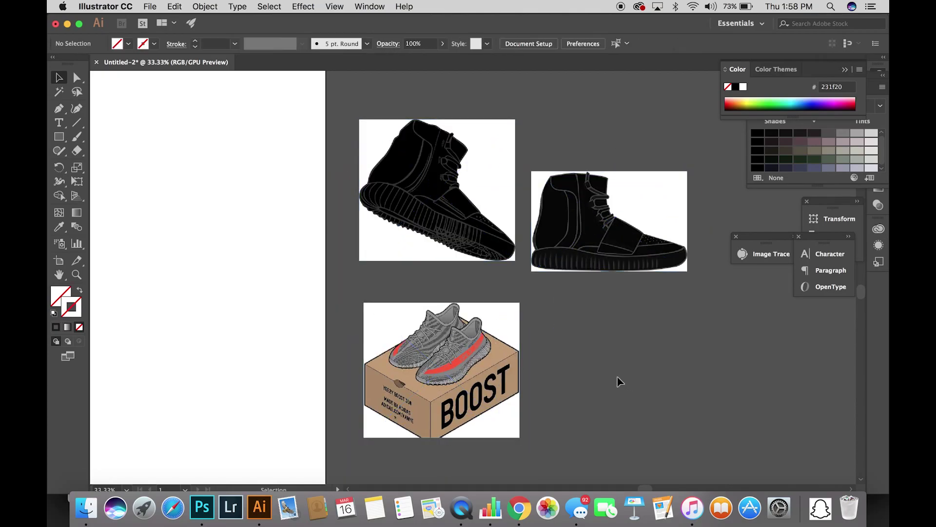
{"action": "left_click_drag", "start_coordinate": [610, 234], "coordinate": [615, 300]}
{"action": "left_click", "coordinate": [615, 422]}
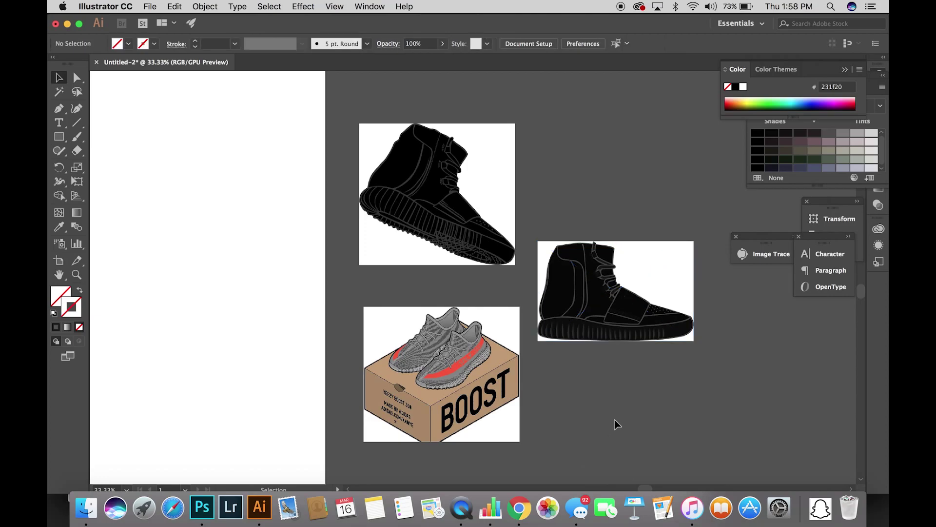
Move the side-view sneaker and the Boost box images onto the artboard photo and bring them to the front.
{"action": "key", "text": "super+equal"}
{"action": "key", "text": "super+equal"}
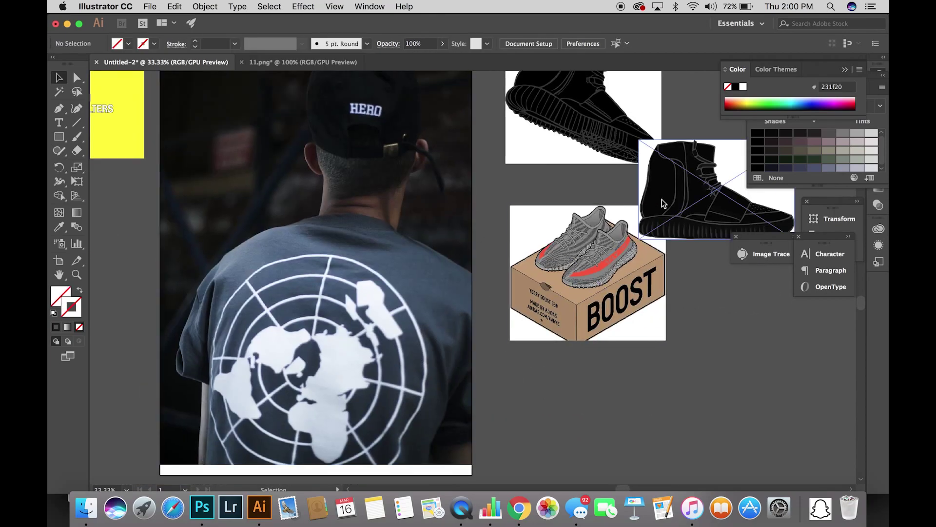
{"action": "left_click_drag", "start_coordinate": [663, 203], "coordinate": [198, 383]}
{"action": "left_click_drag", "start_coordinate": [540, 300], "coordinate": [382, 330]}
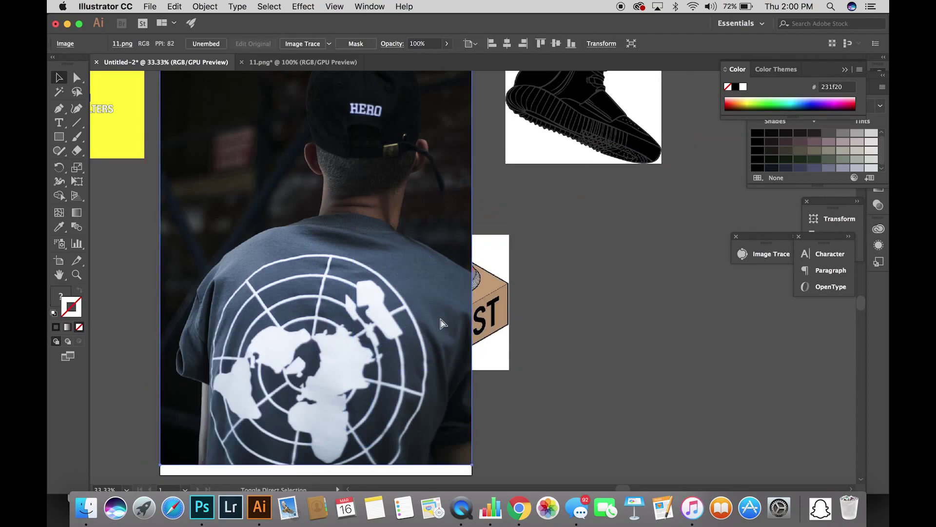
{"action": "key", "text": "super+shift+bracketright"}
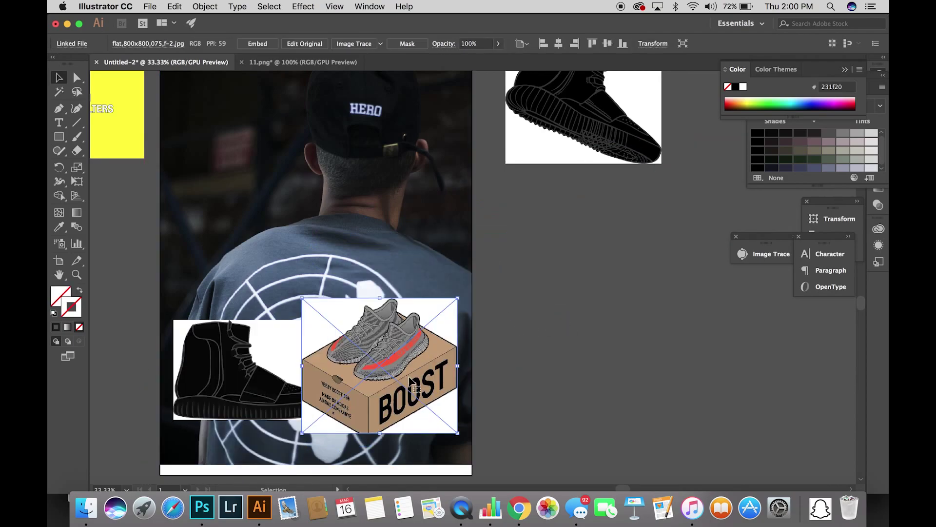
{"action": "key", "text": "a"}
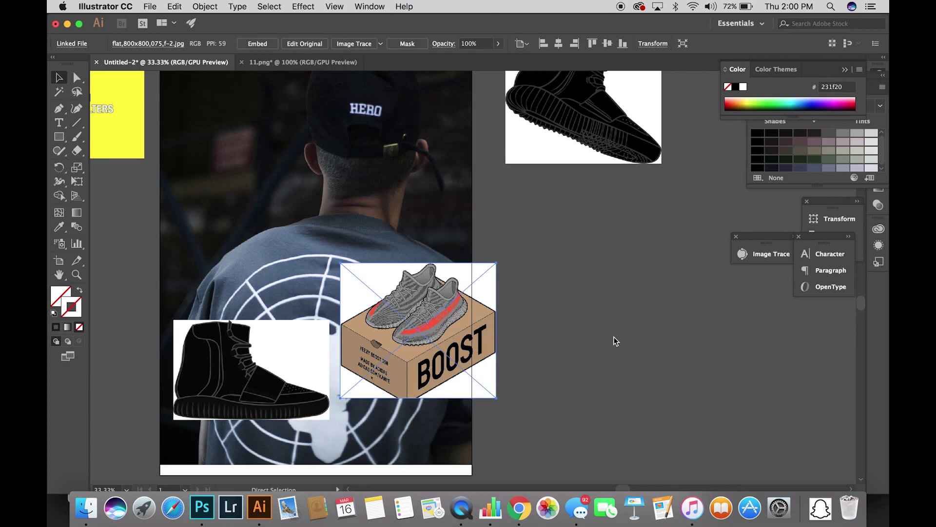
Move the side-view sneaker and Boost box images back off the artboard and delete the photo.
{"action": "left_click_drag", "start_coordinate": [418, 331], "coordinate": [586, 271]}
{"action": "left_click_drag", "start_coordinate": [251, 370], "coordinate": [714, 189]}
{"action": "left_click", "coordinate": [463, 333]}
{"action": "key", "text": "Delete"}
Apply Image Trace with the default preset to the side-view sneaker image.
{"action": "scroll", "coordinate": [472, 333], "scroll_direction": "right", "scroll_amount": 5}
{"action": "key", "text": "super+equal"}
{"action": "key", "text": "super+equal"}
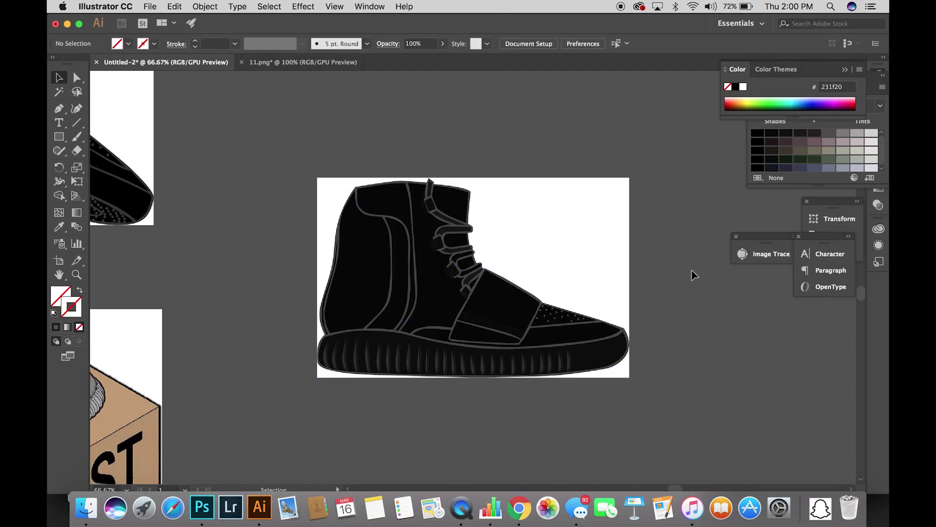
{"action": "left_click", "coordinate": [621, 253]}
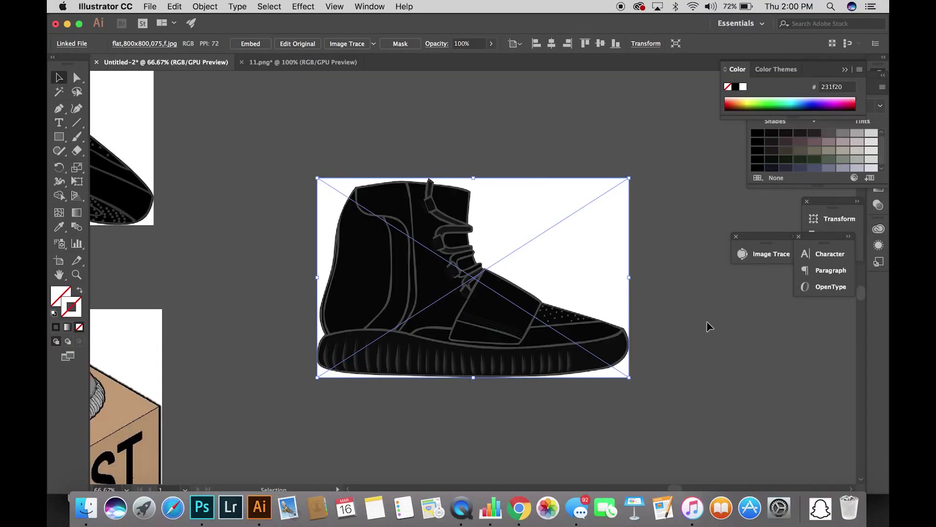
{"action": "left_click", "coordinate": [348, 44]}
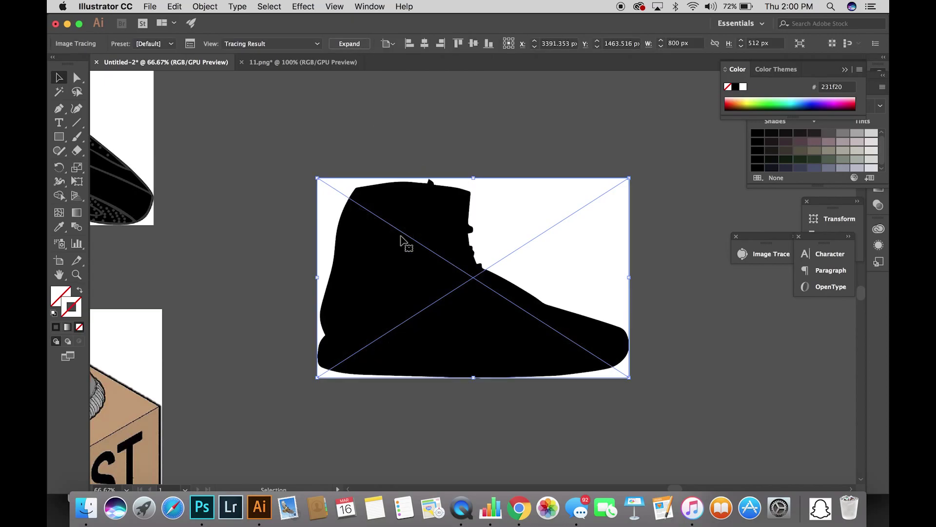
Open the Image Trace settings and place them clear of the traced sneaker.
{"action": "left_click", "coordinate": [791, 254]}
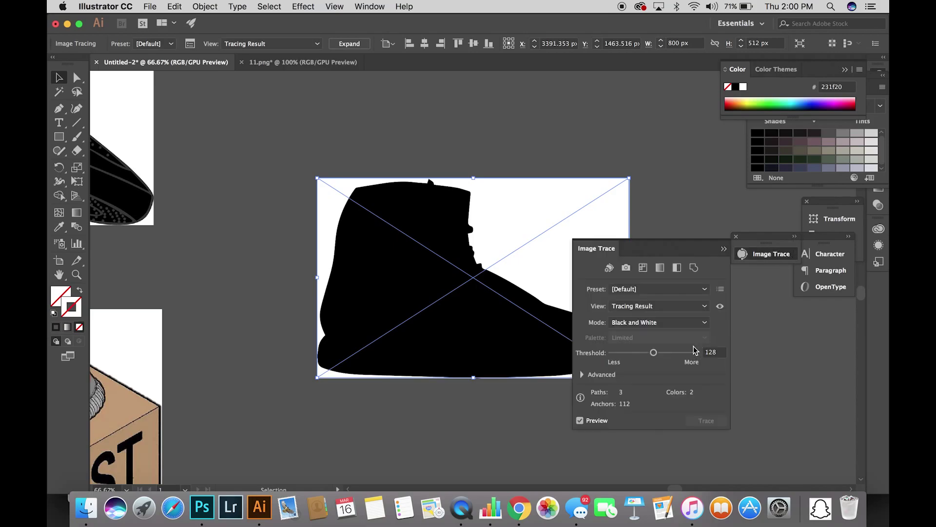
{"action": "left_click", "coordinate": [758, 225]}
{"action": "left_click", "coordinate": [724, 249]}
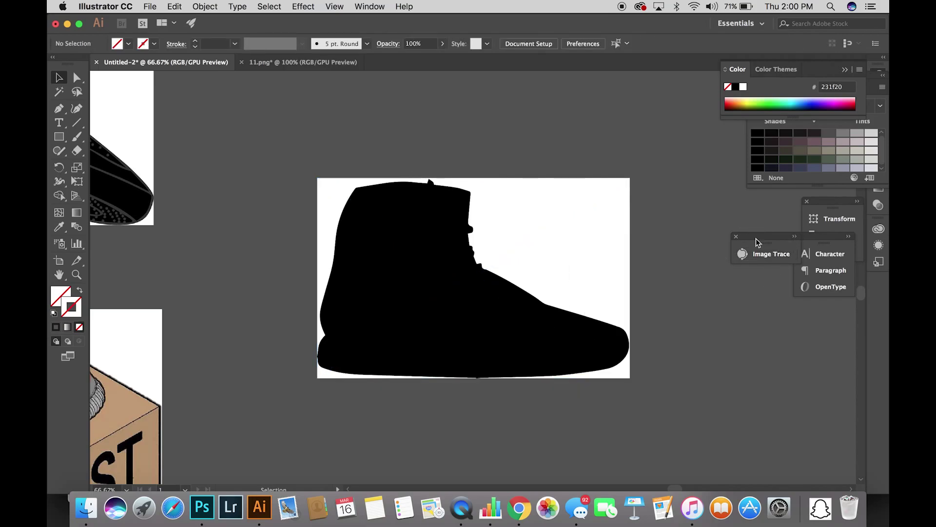
{"action": "mouse_move", "coordinate": [769, 235]}
{"action": "left_mouse_down"}
{"action": "mouse_move", "coordinate": [708, 191]}
{"action": "mouse_move", "coordinate": [671, 116]}
{"action": "left_mouse_up"}
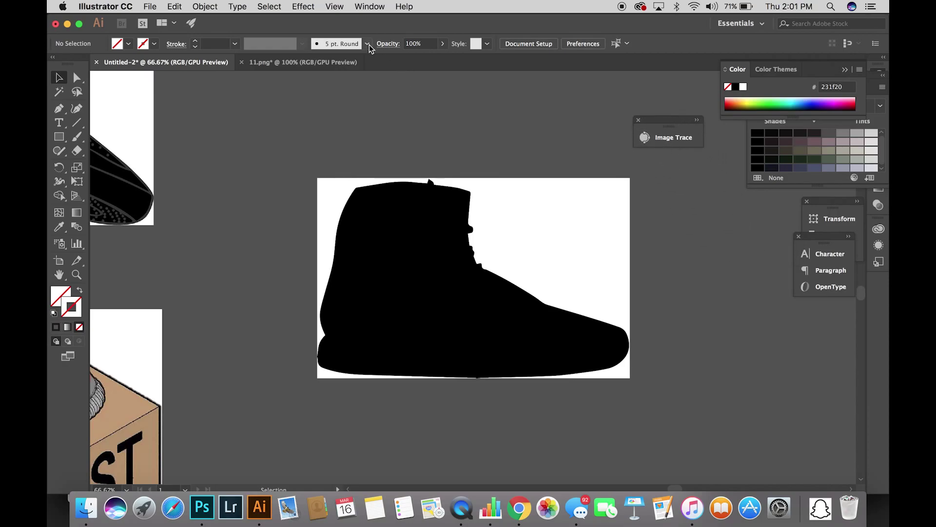
{"action": "left_click", "coordinate": [369, 6]}
{"action": "left_click", "coordinate": [430, 317]}
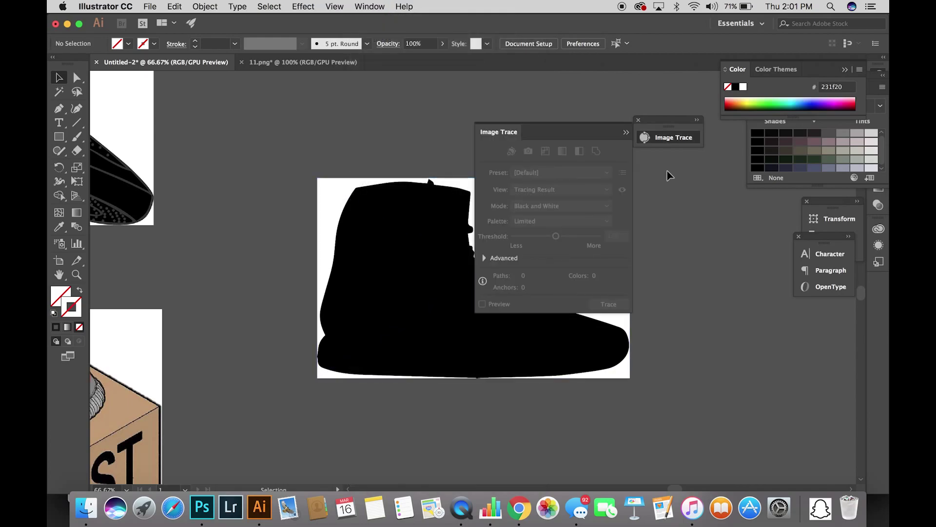
{"action": "left_click_drag", "start_coordinate": [661, 123], "coordinate": [720, 189]}
{"action": "left_click", "coordinate": [682, 142]}
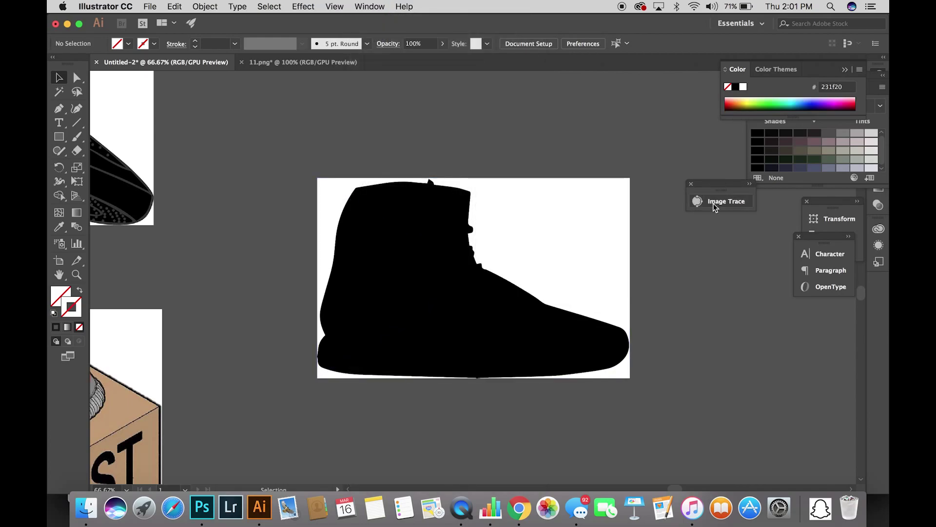
{"action": "left_click", "coordinate": [703, 201]}
{"action": "scroll", "coordinate": [517, 326], "scroll_direction": "right", "scroll_amount": 5}
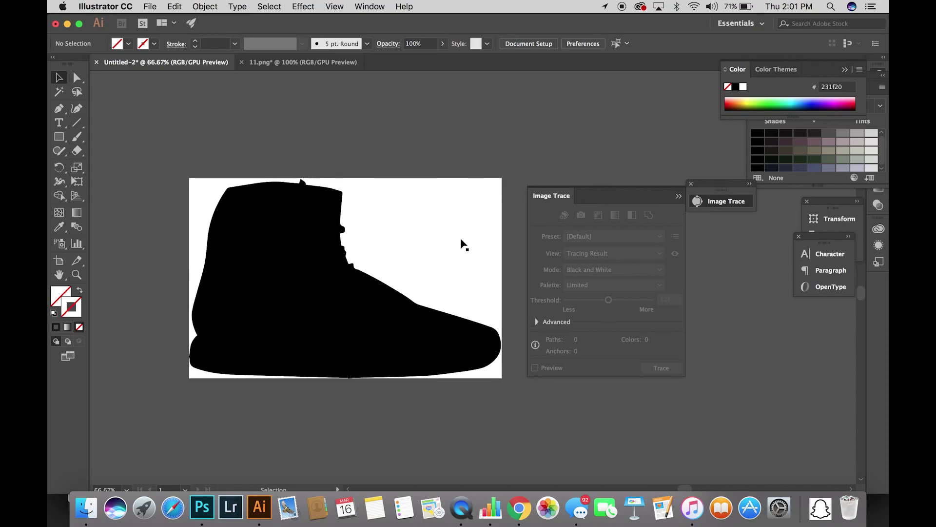
Lower the sneaker trace's threshold to 14 and expand the advanced tracing options.
{"action": "left_click", "coordinate": [390, 269]}
{"action": "mouse_move", "coordinate": [609, 299]}
{"action": "left_mouse_down"}
{"action": "mouse_move", "coordinate": [584, 300]}
{"action": "mouse_move", "coordinate": [599, 299]}
{"action": "left_mouse_up"}
{"action": "left_click", "coordinate": [537, 321]}
{"action": "left_click", "coordinate": [537, 298]}
{"action": "left_click", "coordinate": [537, 316]}
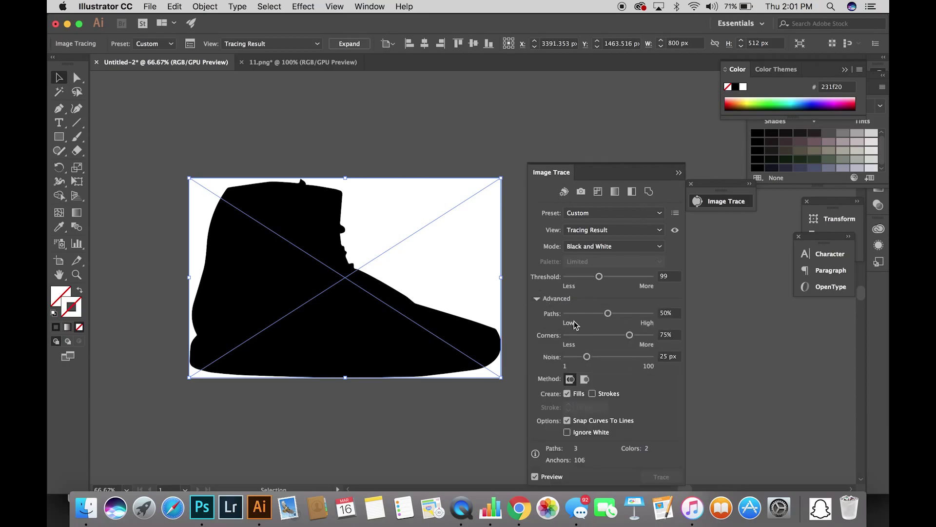
{"action": "left_click", "coordinate": [580, 277]}
{"action": "left_click_drag", "start_coordinate": [581, 277], "coordinate": [570, 276]}
Set the sneaker trace's corners to 100%, paths to 100% and noise to 1 px.
{"action": "mouse_move", "coordinate": [629, 335]}
{"action": "left_mouse_down"}
{"action": "mouse_move", "coordinate": [567, 336]}
{"action": "mouse_move", "coordinate": [652, 335]}
{"action": "left_mouse_up"}
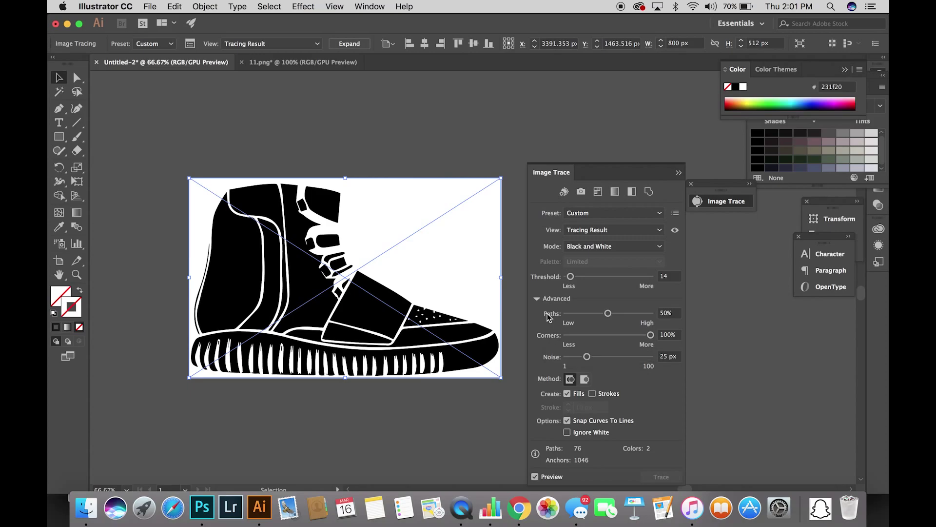
{"action": "mouse_move", "coordinate": [608, 313]}
{"action": "left_mouse_down"}
{"action": "mouse_move", "coordinate": [567, 318]}
{"action": "mouse_move", "coordinate": [651, 313]}
{"action": "left_mouse_up"}
{"action": "left_click", "coordinate": [586, 357]}
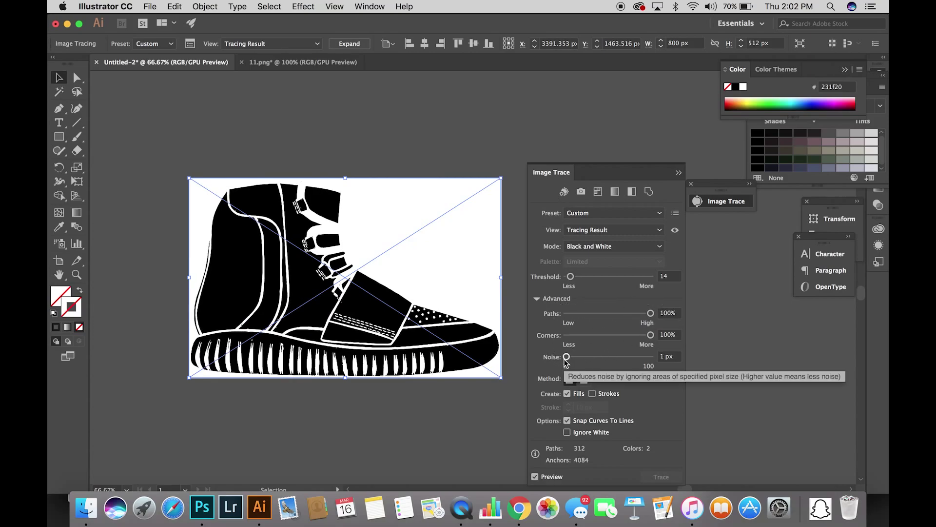
{"action": "mouse_move", "coordinate": [586, 357]}
{"action": "left_mouse_down"}
{"action": "mouse_move", "coordinate": [617, 358]}
{"action": "mouse_move", "coordinate": [566, 357]}
{"action": "left_mouse_up"}
Refine the sneaker trace with corners at 37%, a threshold of 27 and the Overlapping method.
{"action": "mouse_move", "coordinate": [607, 335]}
{"action": "left_mouse_down"}
{"action": "mouse_move", "coordinate": [563, 339]}
{"action": "mouse_move", "coordinate": [619, 332]}
{"action": "mouse_move", "coordinate": [595, 335]}
{"action": "left_mouse_up"}
{"action": "mouse_move", "coordinate": [571, 275]}
{"action": "left_mouse_down"}
{"action": "mouse_move", "coordinate": [625, 277]}
{"action": "mouse_move", "coordinate": [567, 277]}
{"action": "mouse_move", "coordinate": [578, 279]}
{"action": "left_mouse_up"}
{"action": "left_click", "coordinate": [668, 276]}
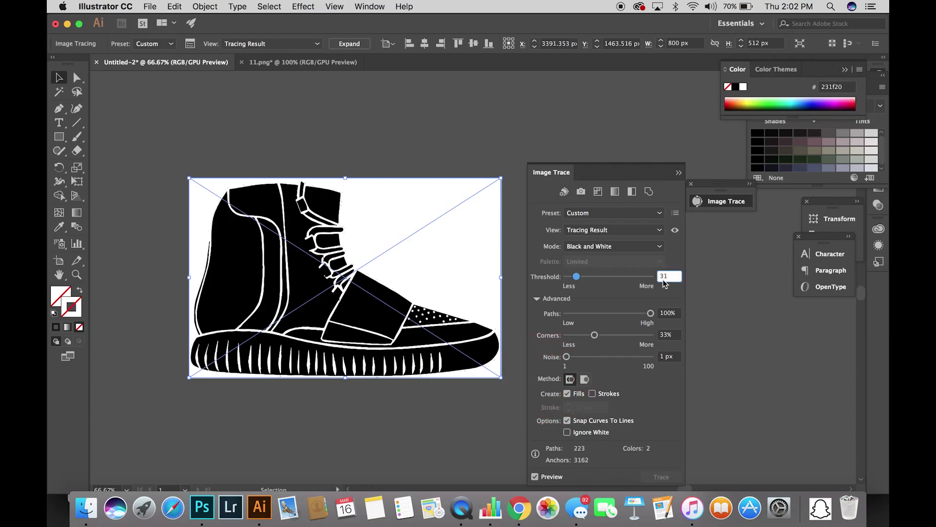
{"action": "type", "text": "28"}
{"action": "key", "text": "Return"}
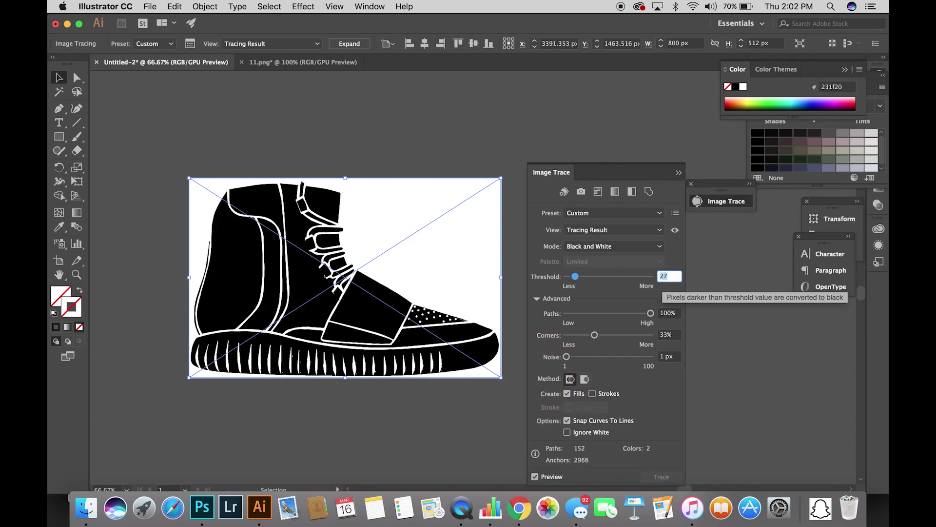
{"action": "key", "text": "Down"}
{"action": "left_click", "coordinate": [584, 379]}
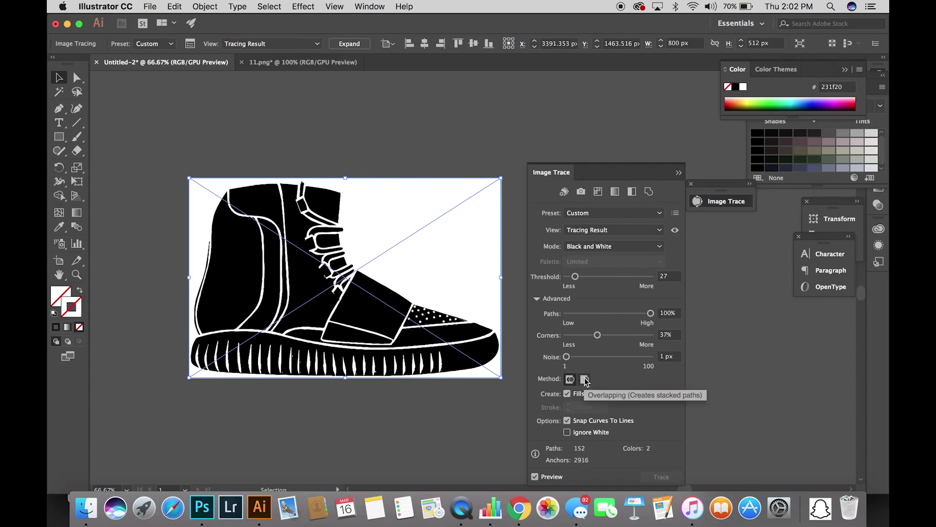